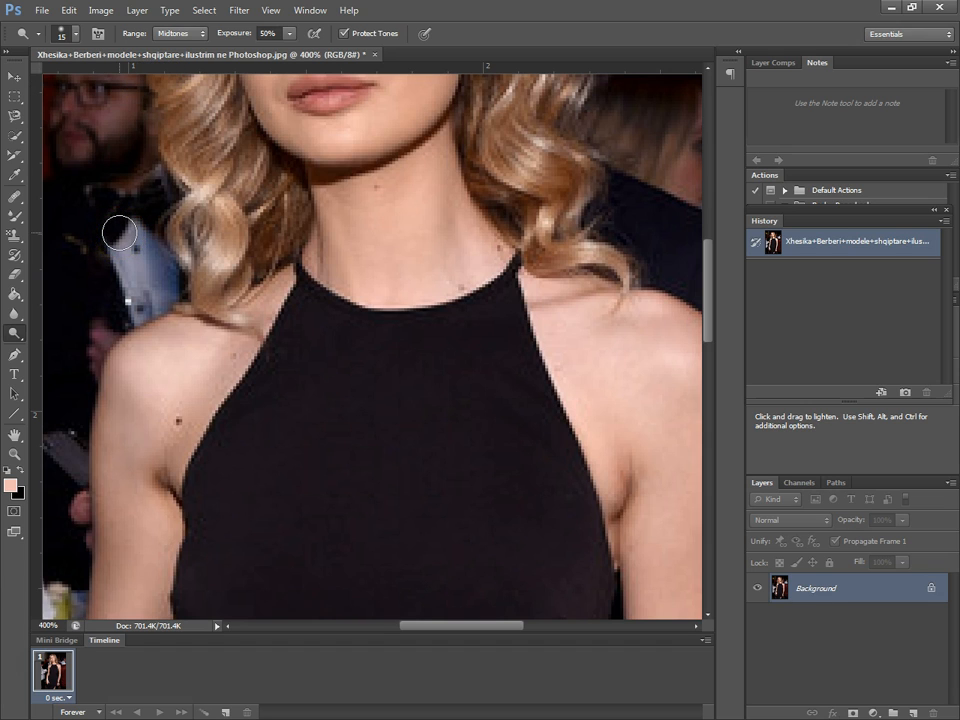
Lighten the woman's neck and the shoulder on the photo's right side with the Dodge tool
scroll(710, 290, "up", 3)
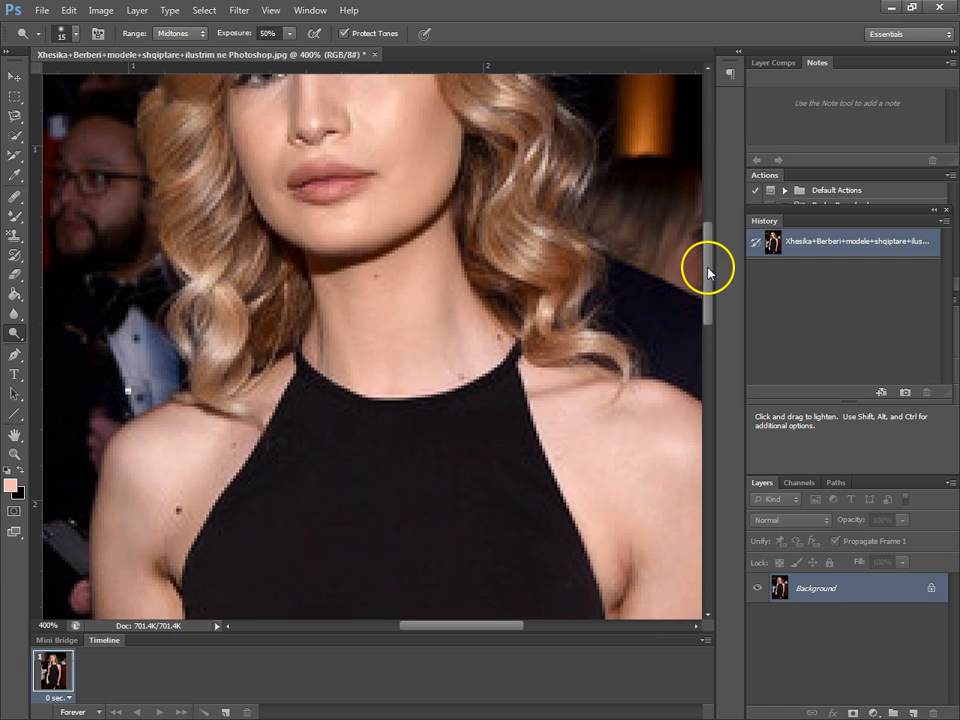
scroll(710, 290, "down", 3)
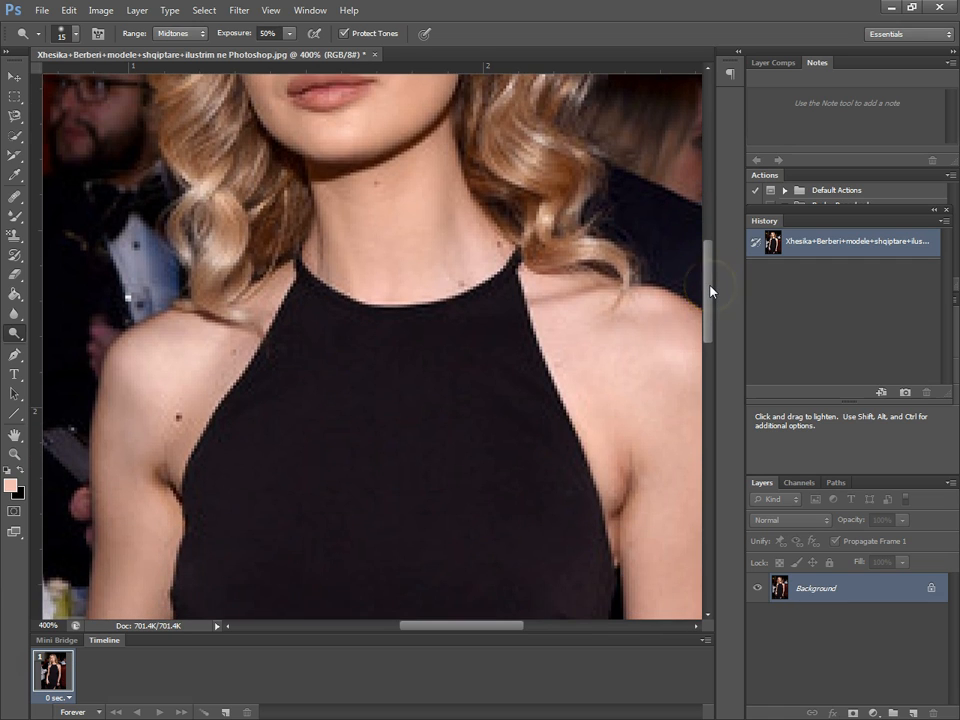
left_click(16, 336)
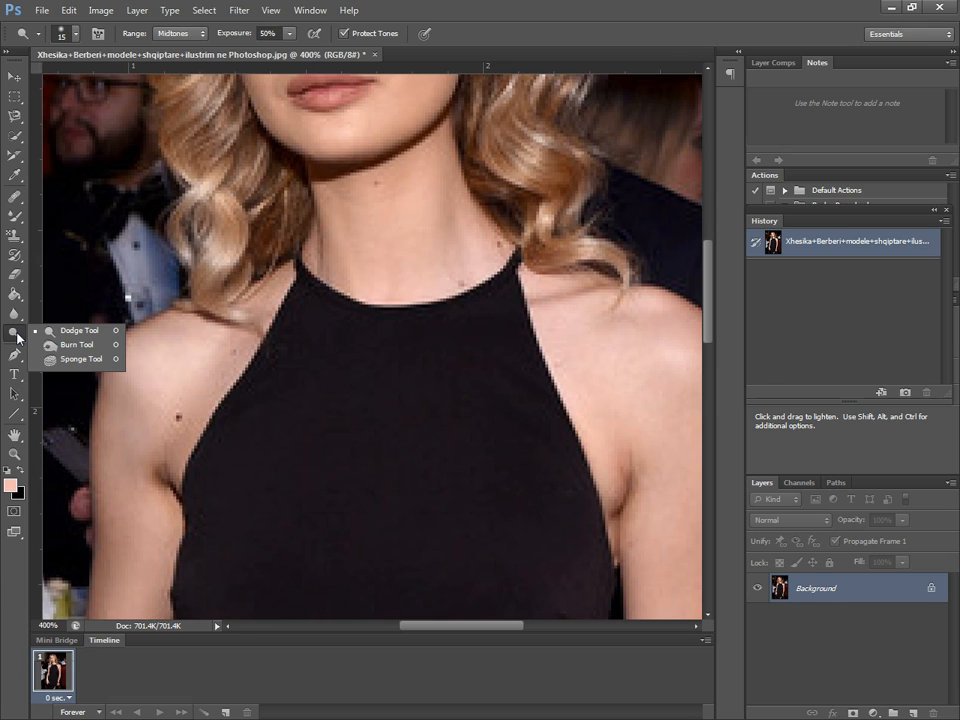
left_click(76, 334)
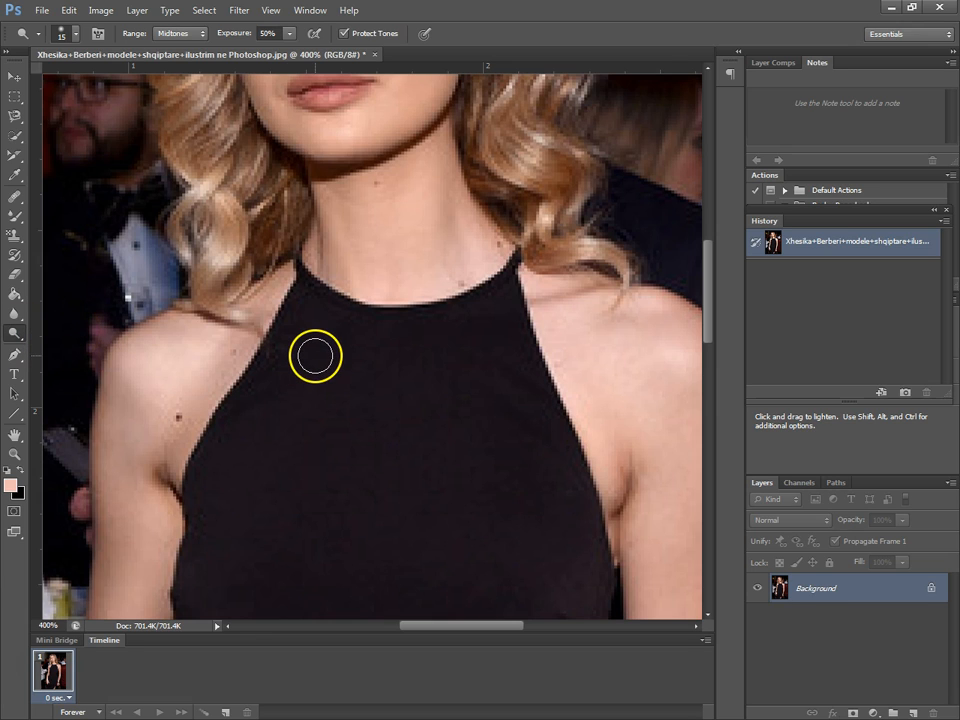
mouse_move(385, 223)
left_mouse_down()
mouse_move(385, 271)
mouse_move(387, 142)
mouse_move(398, 234)
mouse_move(424, 163)
mouse_move(417, 264)
mouse_move(399, 252)
mouse_move(415, 219)
mouse_move(387, 261)
mouse_move(440, 228)
mouse_move(430, 266)
mouse_move(467, 229)
mouse_move(449, 272)
mouse_move(501, 236)
mouse_move(422, 154)
mouse_move(380, 224)
mouse_move(343, 184)
mouse_move(343, 240)
mouse_move(332, 194)
mouse_move(352, 274)
mouse_move(448, 142)
mouse_move(425, 176)
mouse_move(330, 218)
mouse_move(333, 182)
mouse_move(353, 272)
mouse_move(337, 228)
mouse_move(321, 254)
left_mouse_up()
mouse_move(315, 209)
left_mouse_down()
mouse_move(326, 212)
mouse_move(320, 230)
left_mouse_up()
mouse_move(571, 323)
left_mouse_down()
mouse_move(592, 425)
mouse_move(584, 309)
mouse_move(618, 477)
mouse_move(627, 449)
mouse_move(625, 325)
left_mouse_up()
left_click_drag(646, 400, 670, 350)
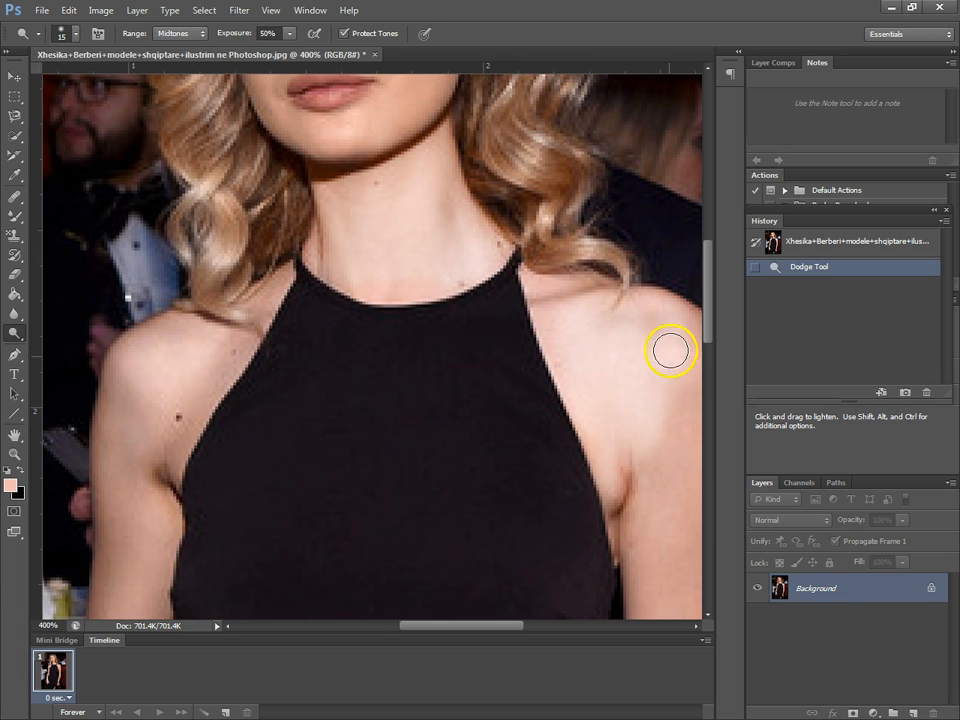
left_click_drag(563, 277, 563, 293)
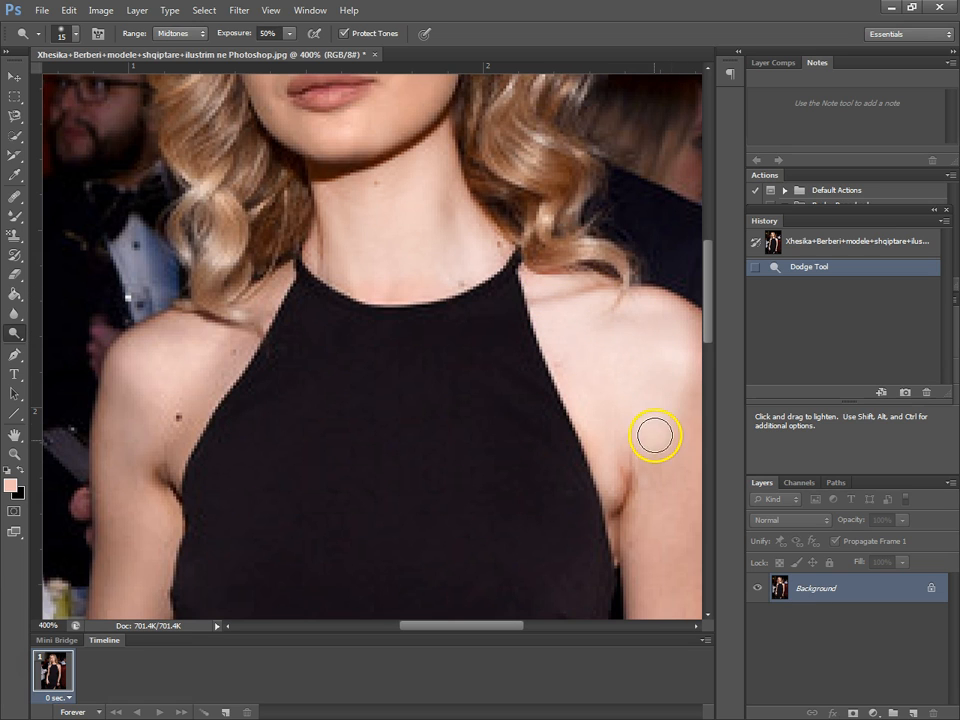
left_click_drag(655, 436, 671, 381)
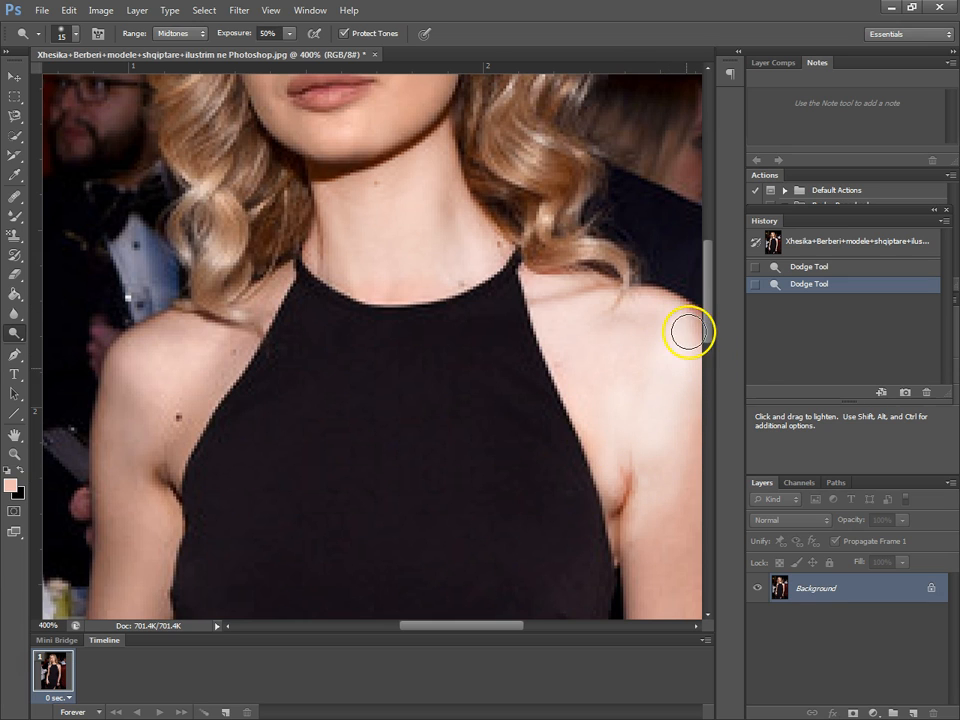
left_click_drag(676, 313, 650, 386)
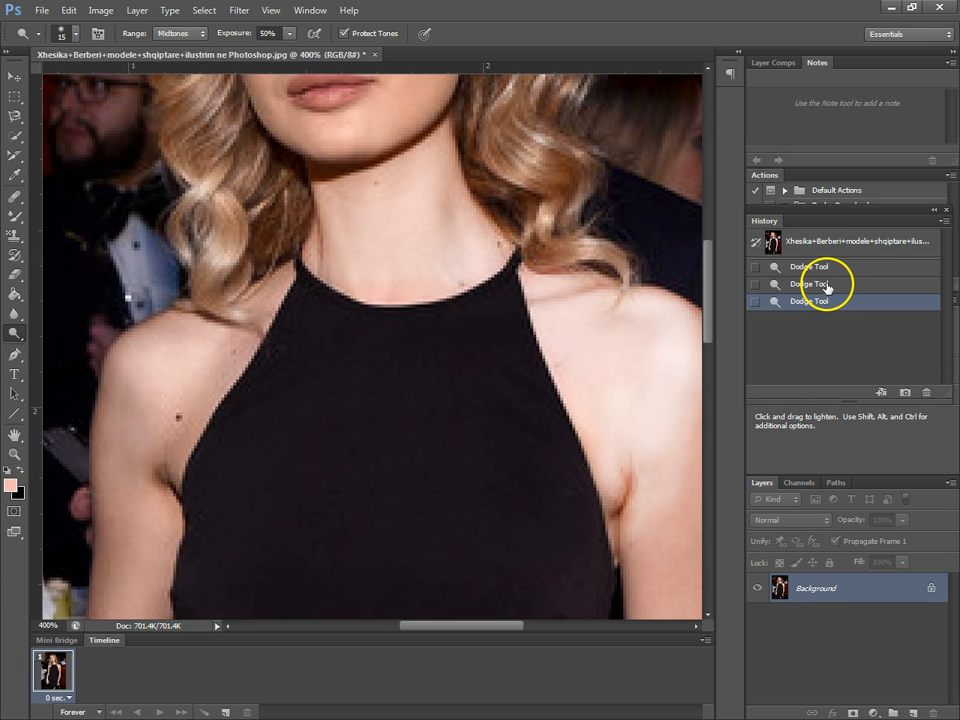
Delete all the Dodge tool states from the history to restore the original skin tones
left_click(825, 266)
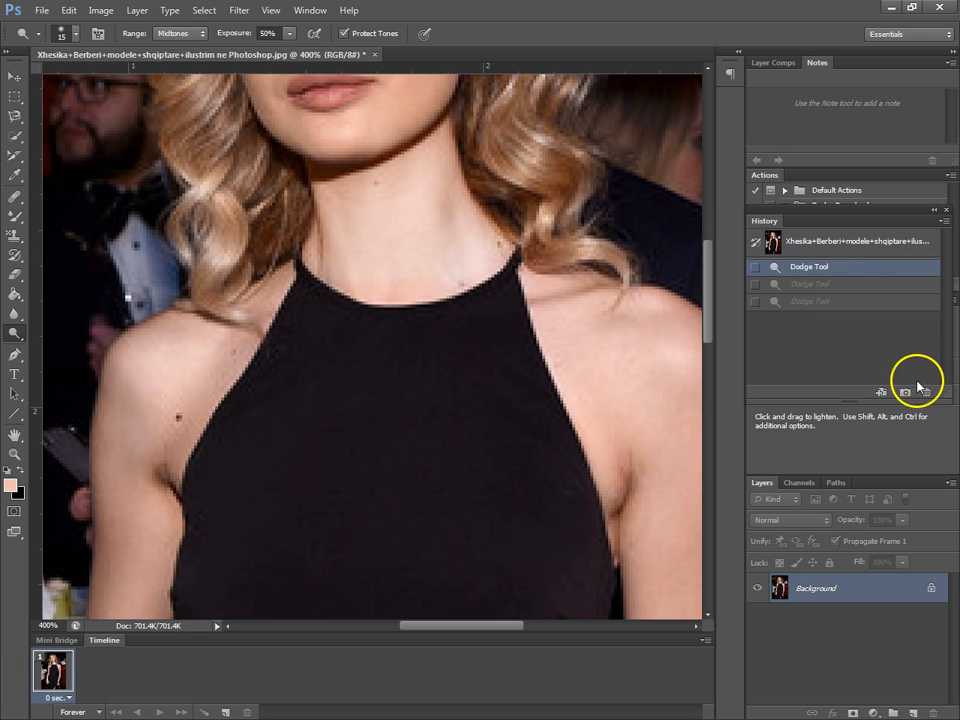
left_click(926, 393)
left_click(429, 281)
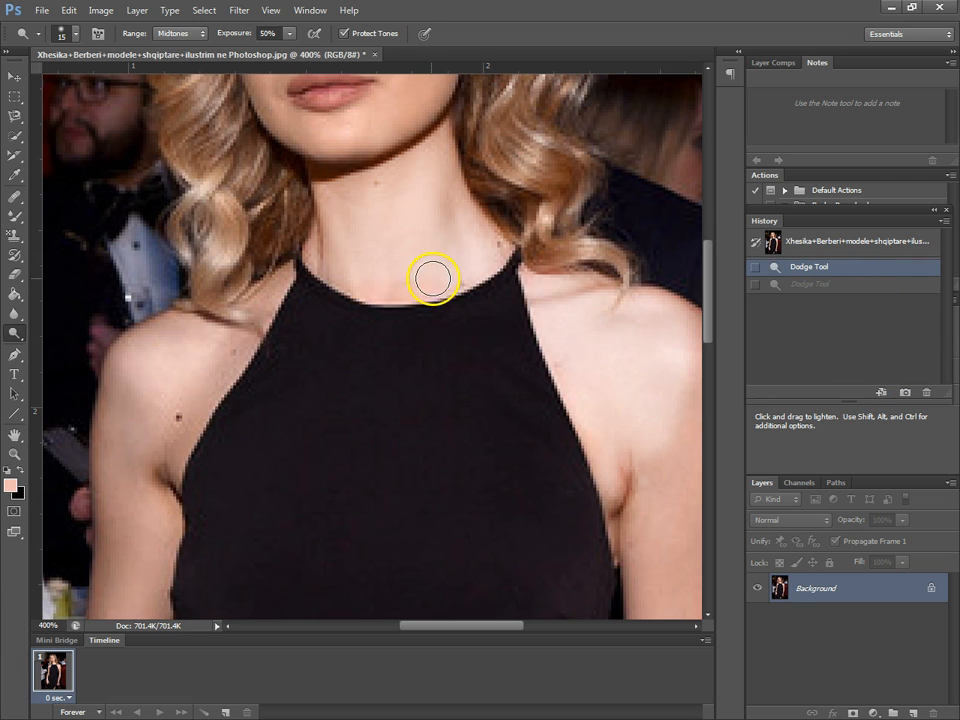
left_click(925, 393)
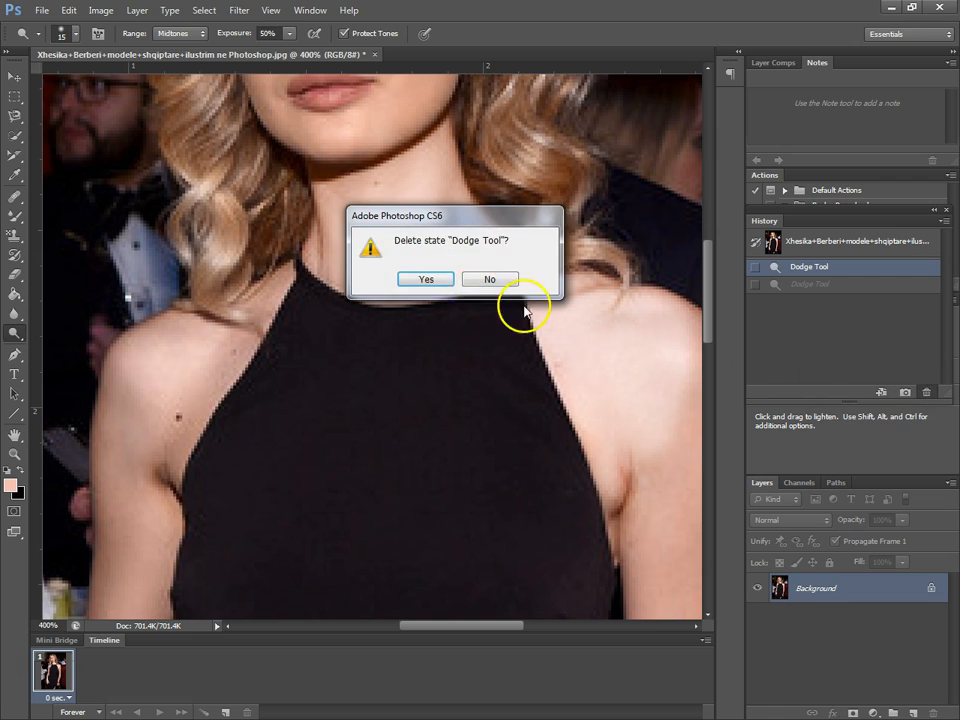
left_click(426, 281)
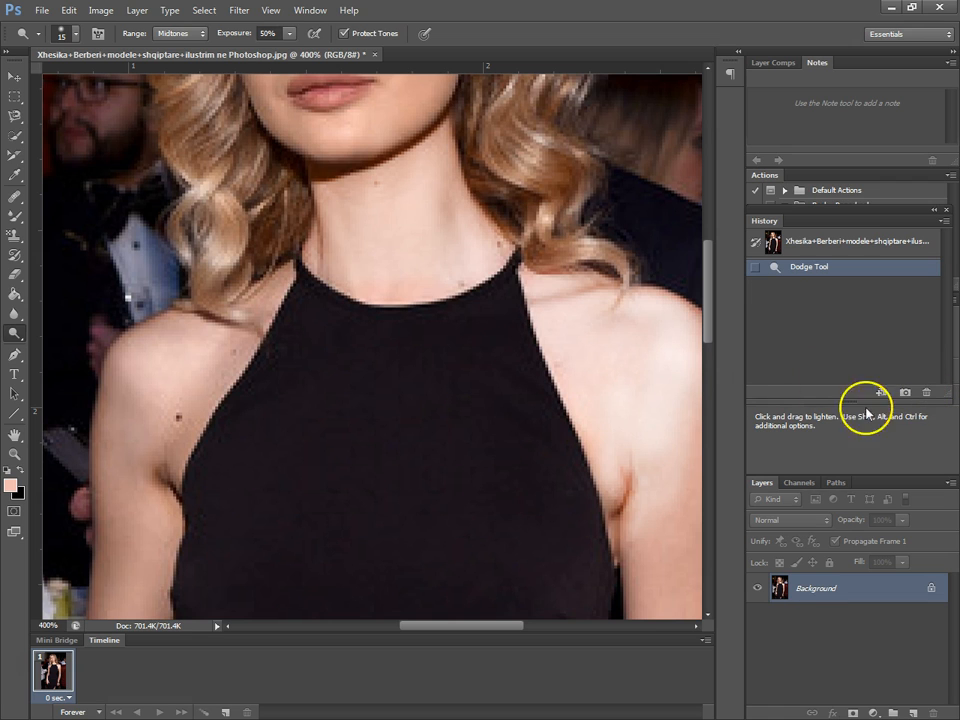
left_click(928, 393)
left_click(426, 280)
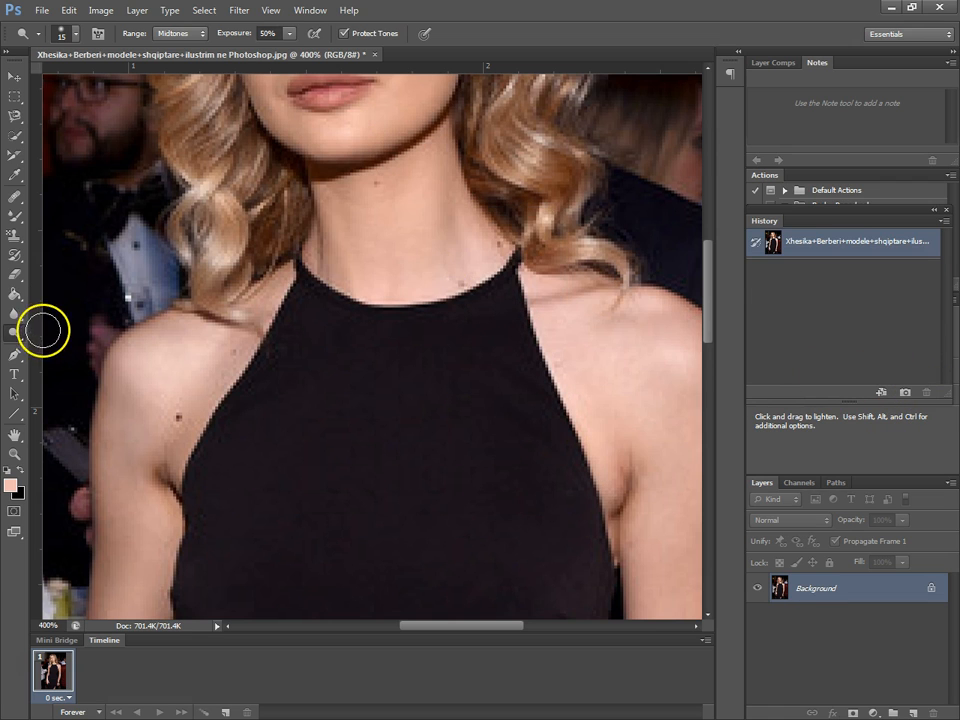
Darken the neck and the shoulder on the photo's right side with the Burn tool, using a 25 px brush
left_click(14, 332)
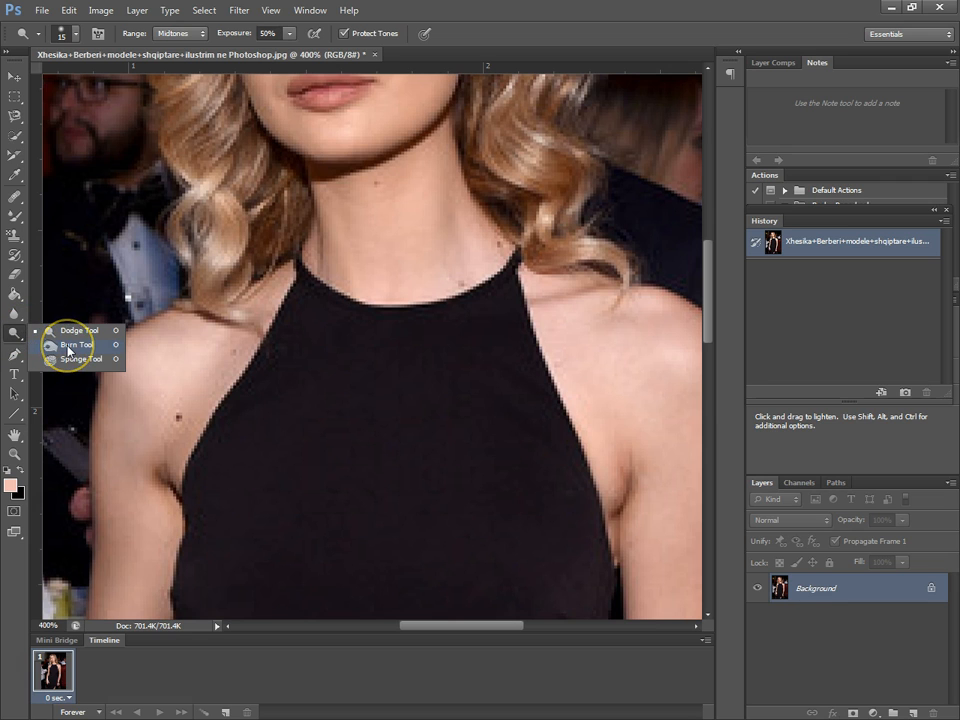
left_click(68, 345)
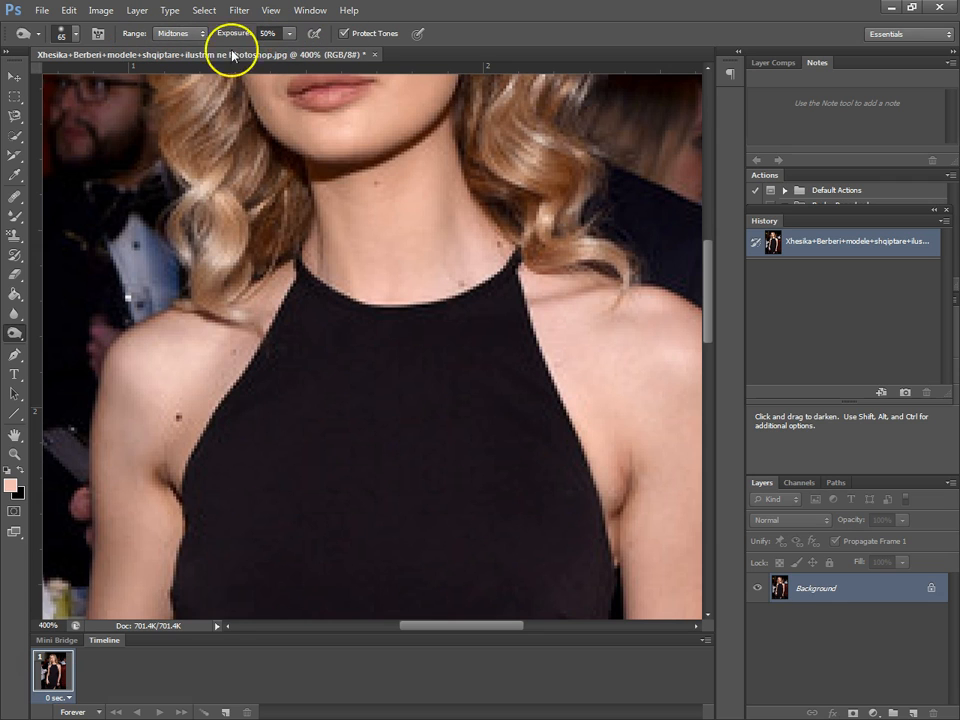
left_click(76, 36)
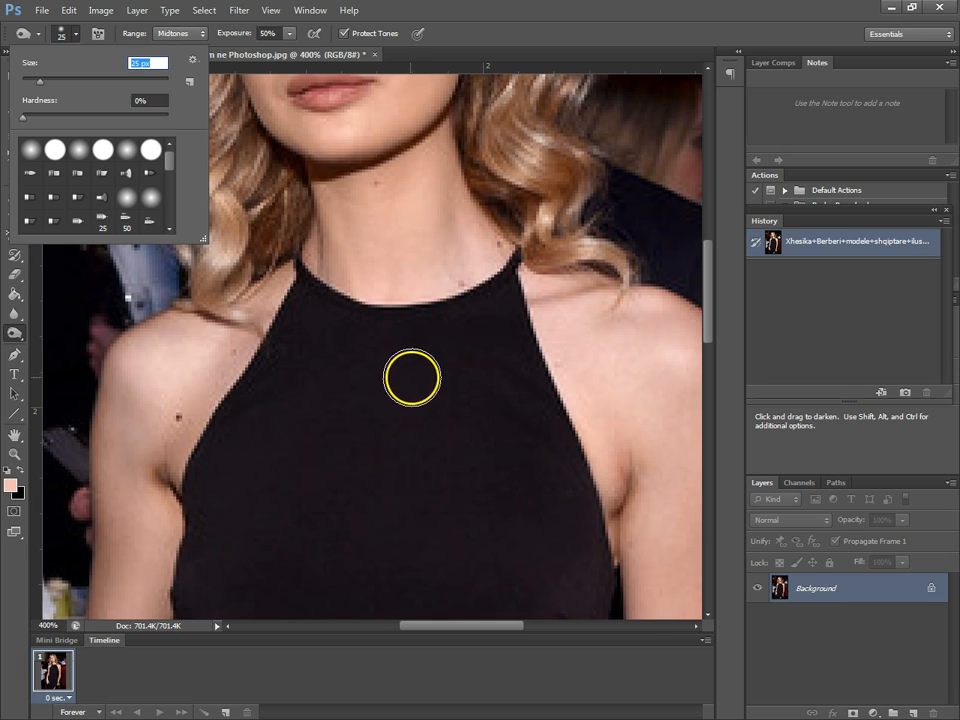
left_click(410, 217)
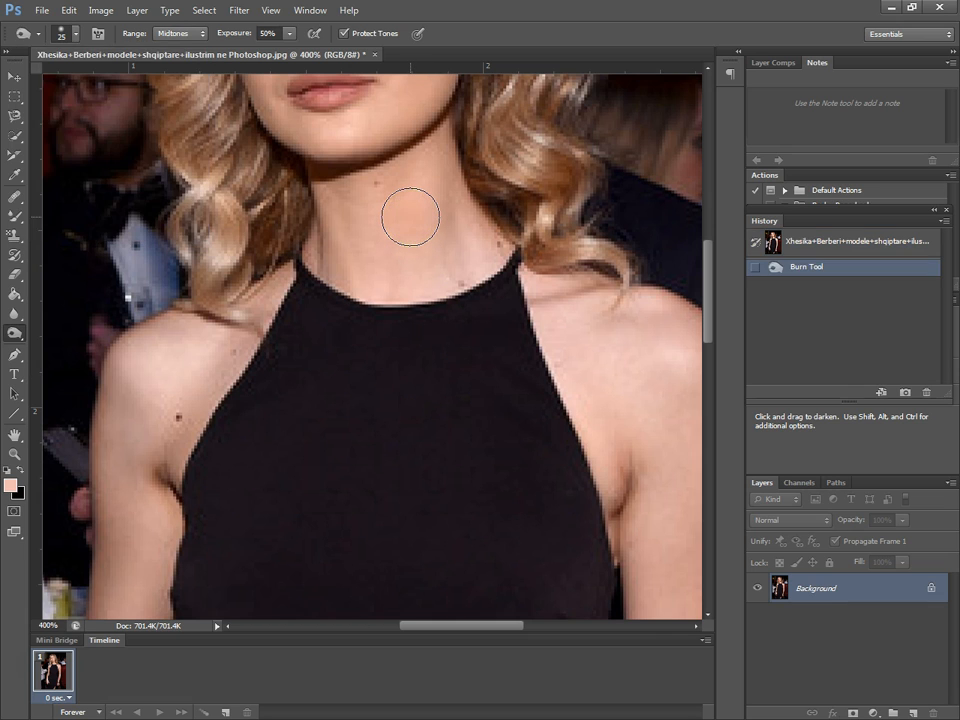
mouse_move(410, 217)
left_mouse_down()
mouse_move(444, 249)
mouse_move(416, 242)
mouse_move(439, 250)
mouse_move(390, 257)
mouse_move(410, 273)
mouse_move(392, 214)
mouse_move(395, 245)
mouse_move(375, 205)
mouse_move(399, 258)
mouse_move(390, 196)
mouse_move(425, 212)
mouse_move(441, 266)
mouse_move(446, 184)
mouse_move(470, 262)
mouse_move(470, 214)
mouse_move(456, 263)
mouse_move(429, 195)
mouse_move(433, 163)
mouse_move(354, 251)
mouse_move(402, 189)
mouse_move(368, 233)
mouse_move(402, 217)
mouse_move(370, 278)
mouse_move(478, 240)
mouse_move(414, 271)
mouse_move(392, 189)
mouse_move(354, 253)
mouse_move(411, 188)
mouse_move(415, 219)
mouse_move(395, 193)
mouse_move(431, 236)
mouse_move(421, 199)
left_mouse_up()
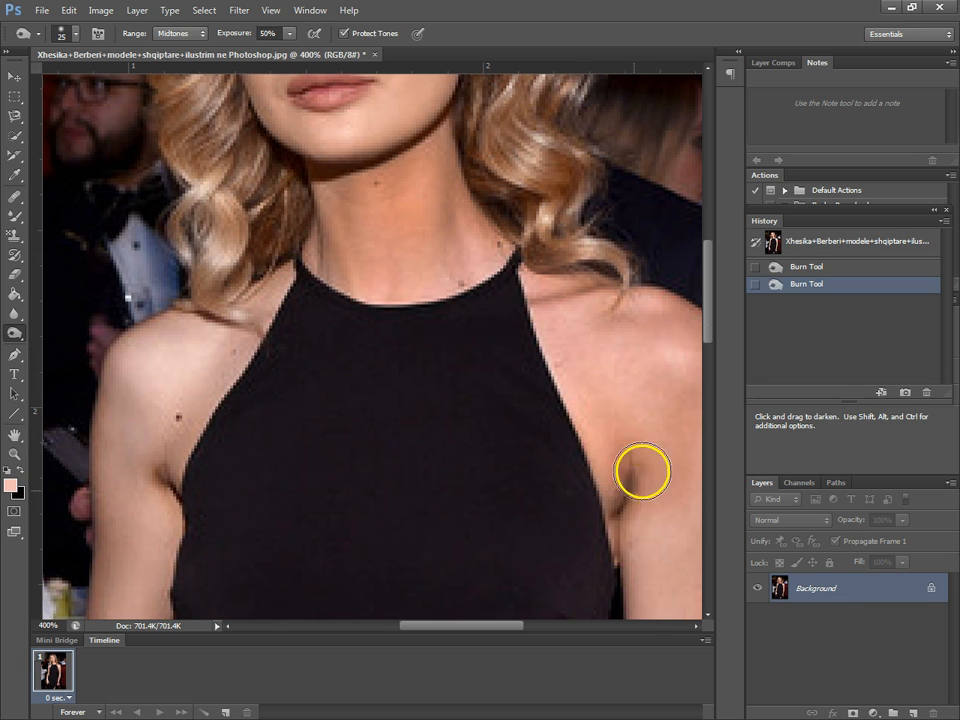
left_click(499, 266)
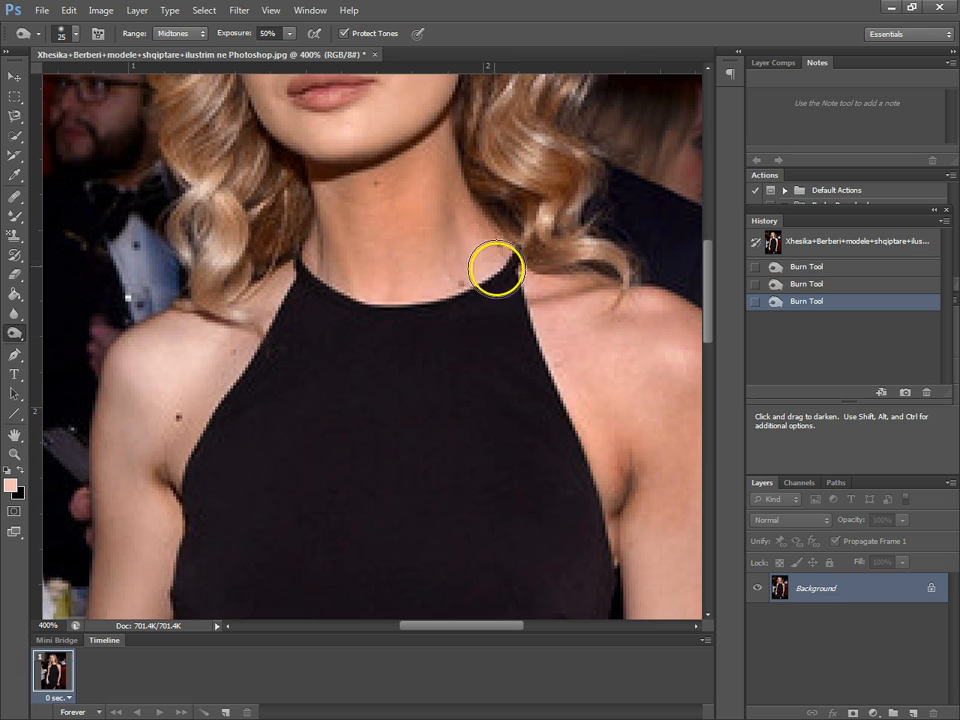
mouse_move(482, 250)
left_mouse_down()
mouse_move(416, 197)
mouse_move(409, 156)
mouse_move(396, 190)
mouse_move(429, 214)
mouse_move(339, 221)
mouse_move(343, 186)
mouse_move(339, 214)
mouse_move(484, 253)
mouse_move(469, 223)
mouse_move(407, 231)
mouse_move(421, 197)
mouse_move(444, 210)
mouse_move(466, 207)
left_mouse_up()
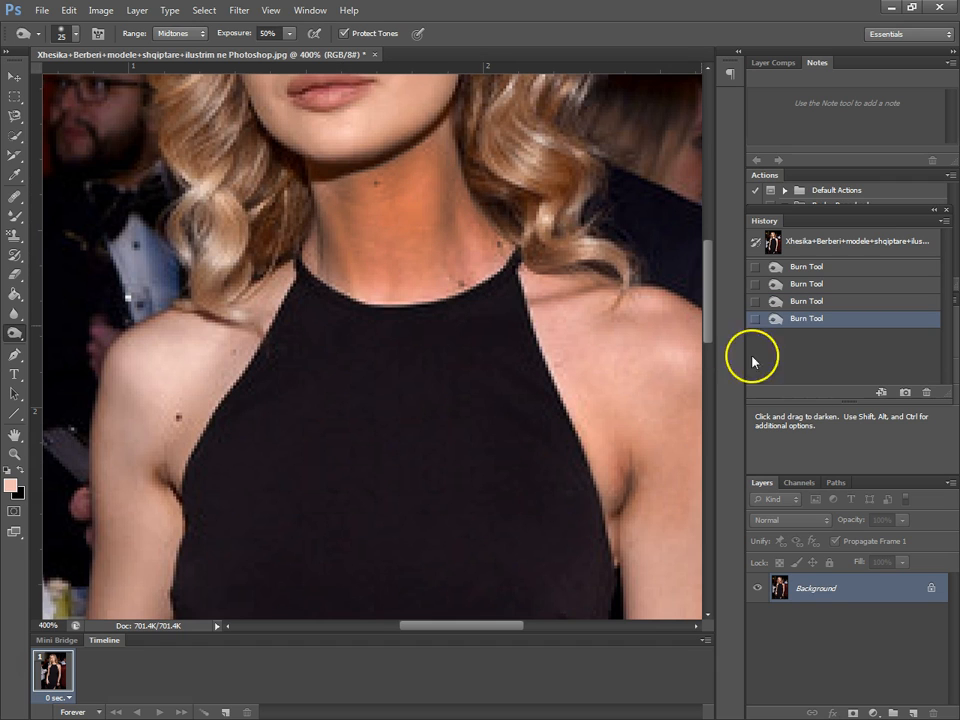
Delete all the Burn tool states from the history to remove the darkening
left_click(873, 268)
left_click(930, 392)
left_click(438, 285)
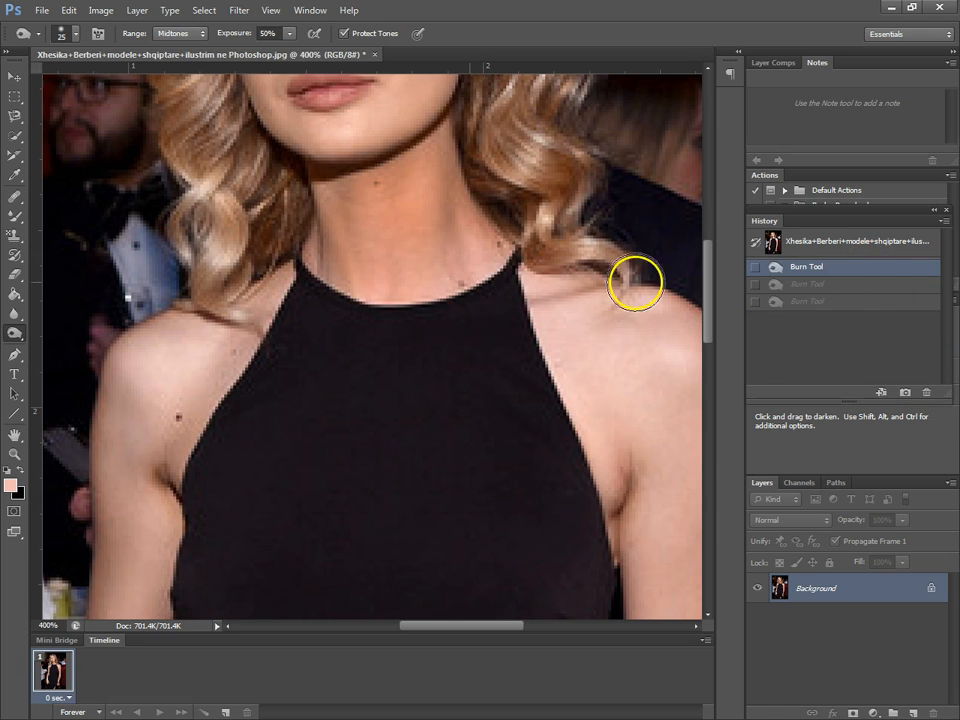
left_click(927, 394)
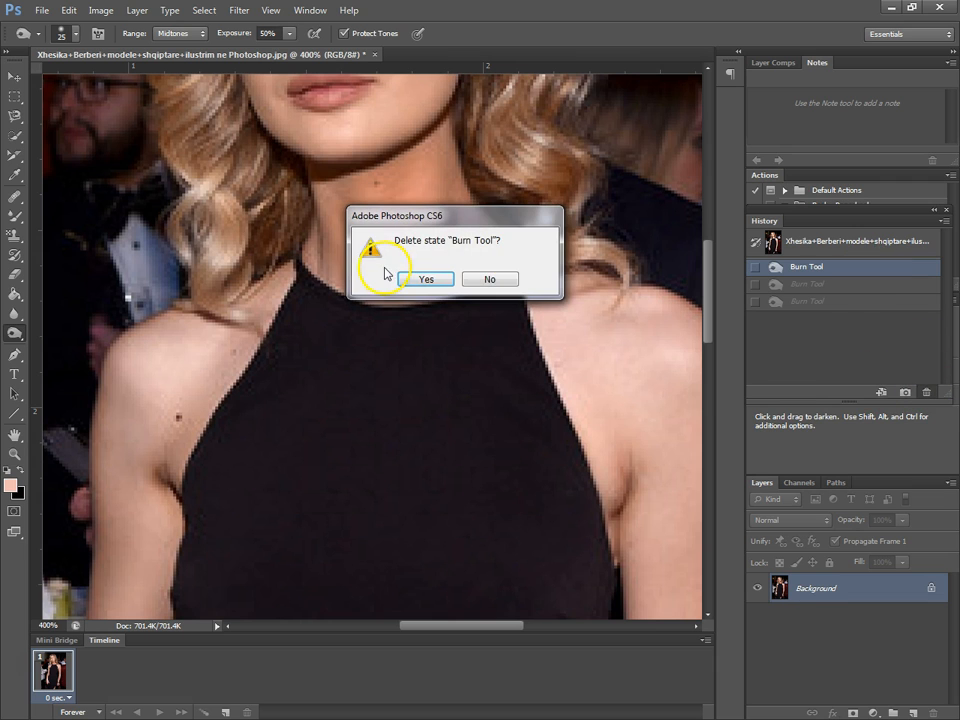
left_click(425, 283)
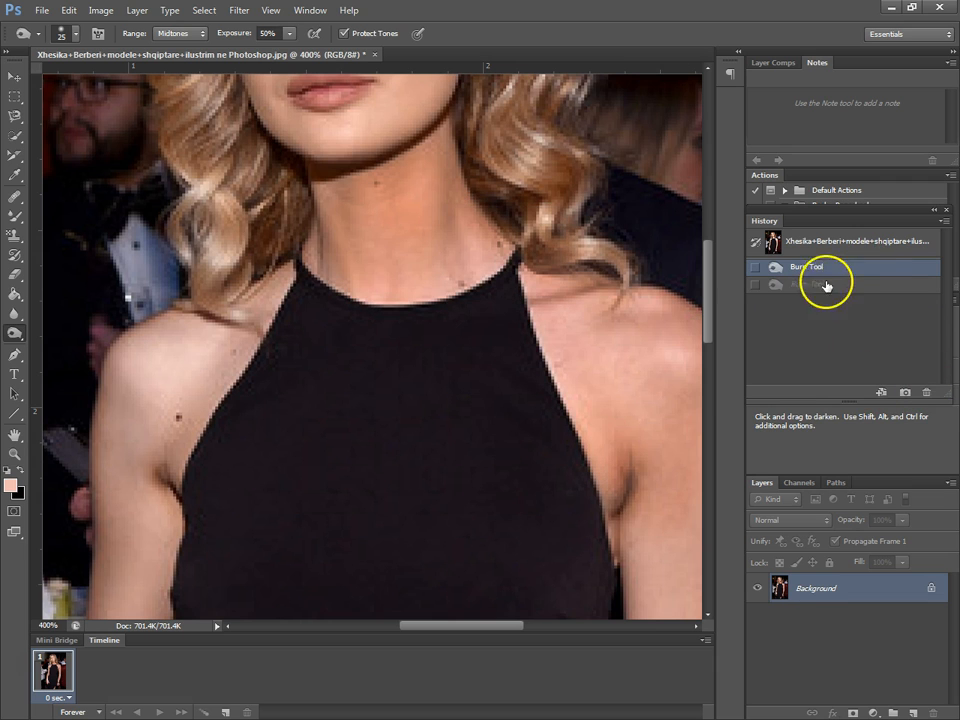
left_click(925, 394)
left_click(418, 281)
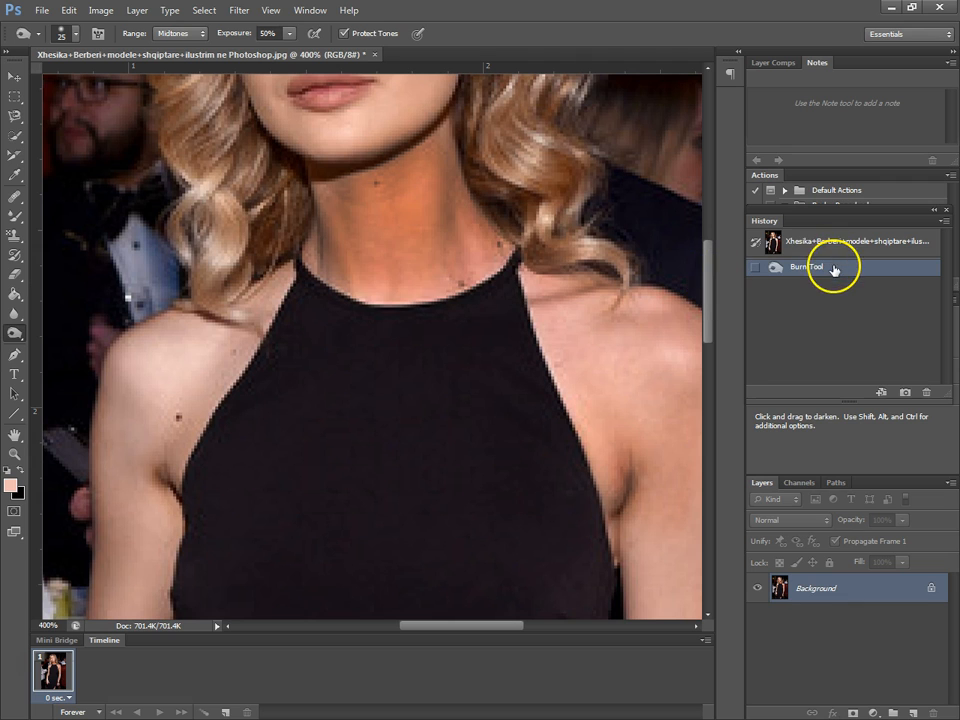
left_click(927, 393)
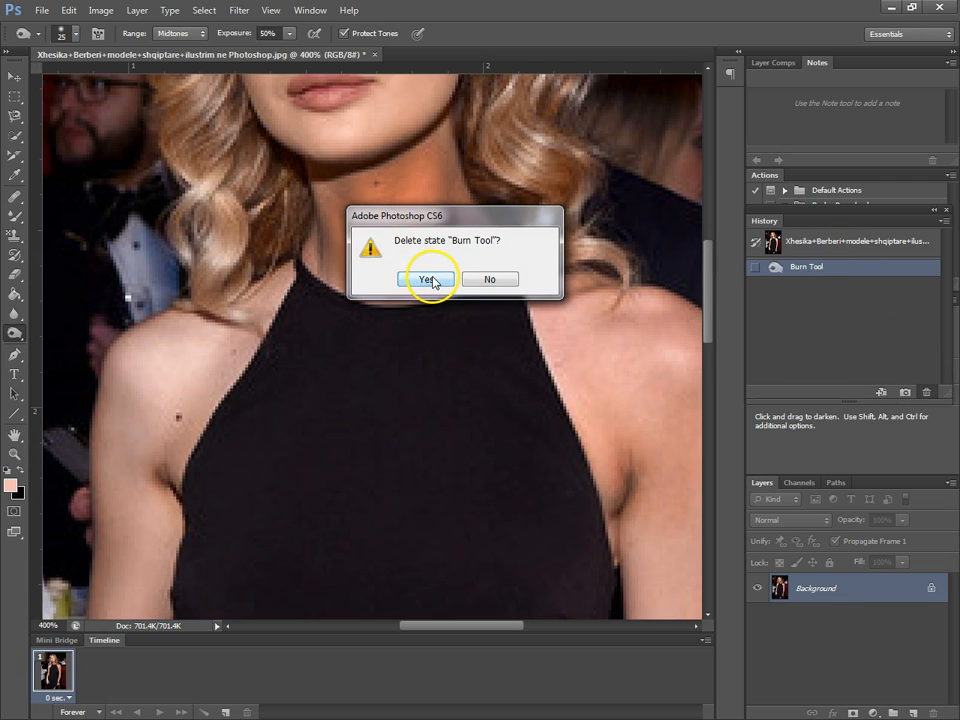
left_click(428, 281)
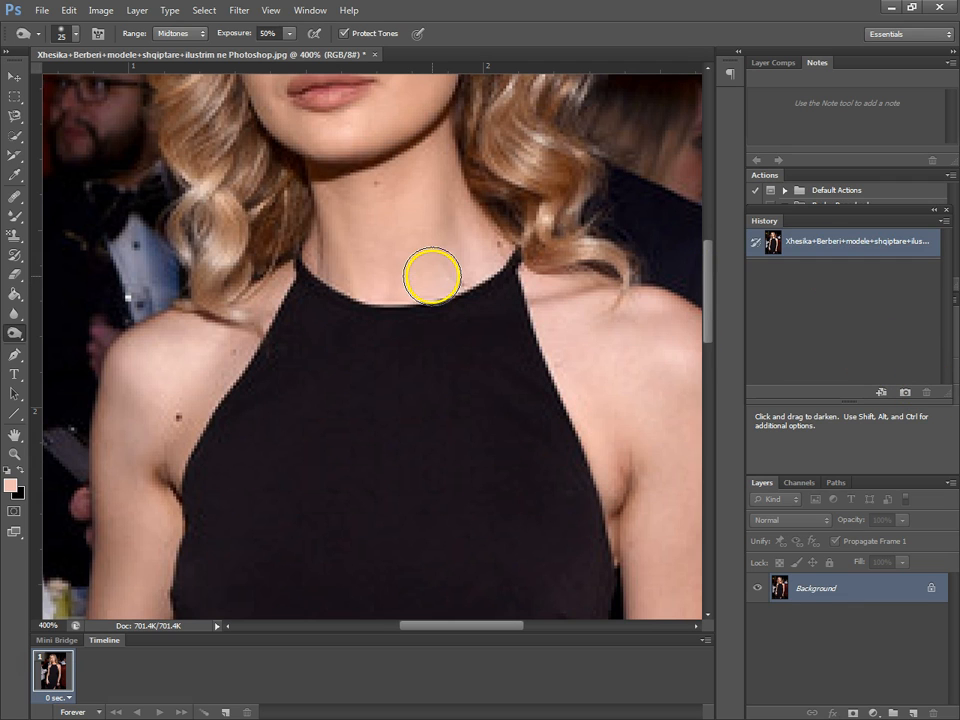
Desaturate the neck and the shoulder on the photo's right side with the Sponge tool
left_click(22, 340)
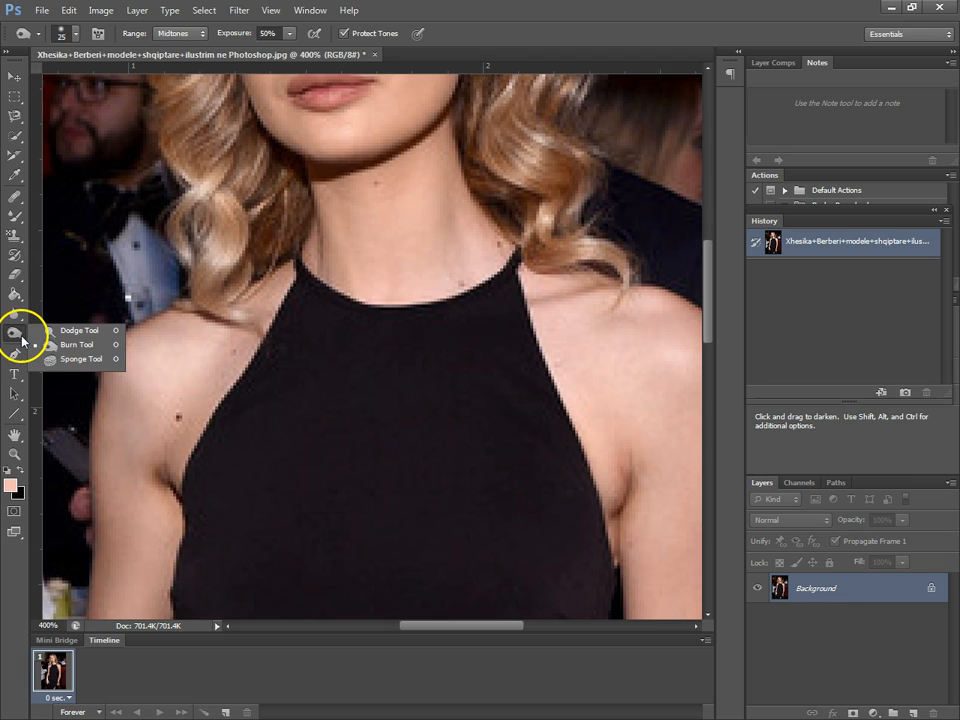
left_click(77, 359)
mouse_move(396, 392)
left_mouse_down()
mouse_move(411, 236)
mouse_move(402, 253)
mouse_move(417, 220)
mouse_move(429, 226)
mouse_move(346, 238)
mouse_move(427, 195)
mouse_move(376, 222)
mouse_move(408, 226)
mouse_move(375, 205)
mouse_move(449, 263)
mouse_move(413, 230)
mouse_move(508, 357)
mouse_move(511, 296)
mouse_move(592, 412)
mouse_move(583, 325)
mouse_move(613, 442)
mouse_move(630, 340)
mouse_move(636, 441)
mouse_move(613, 350)
mouse_move(647, 531)
mouse_move(634, 350)
mouse_move(643, 527)
left_mouse_up()
mouse_move(352, 196)
left_mouse_down()
mouse_move(401, 200)
mouse_move(324, 234)
mouse_move(382, 187)
mouse_move(398, 218)
mouse_move(391, 187)
mouse_move(437, 201)
mouse_move(378, 224)
mouse_move(418, 210)
mouse_move(381, 250)
left_mouse_up()
left_click(349, 362)
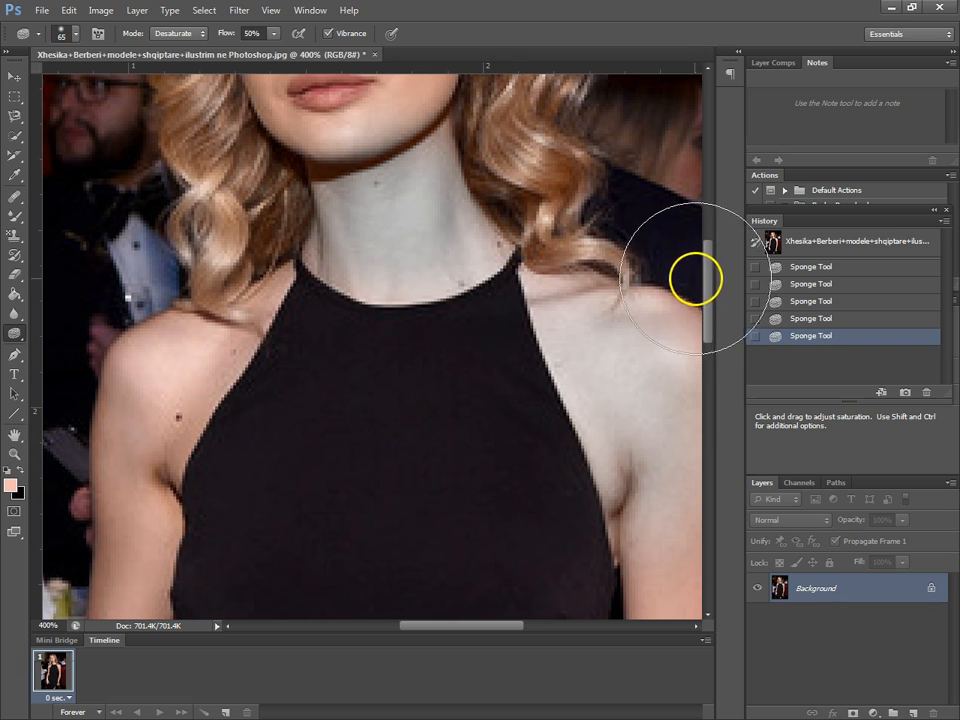
Desaturate the woman's face, the surrounding hair and the orange light in the background with the Sponge tool
left_click_drag(712, 283, 711, 214)
mouse_move(302, 412)
left_mouse_down()
mouse_move(357, 422)
mouse_move(309, 389)
mouse_move(347, 448)
mouse_move(346, 404)
mouse_move(283, 448)
mouse_move(337, 416)
mouse_move(256, 441)
mouse_move(341, 447)
left_mouse_up()
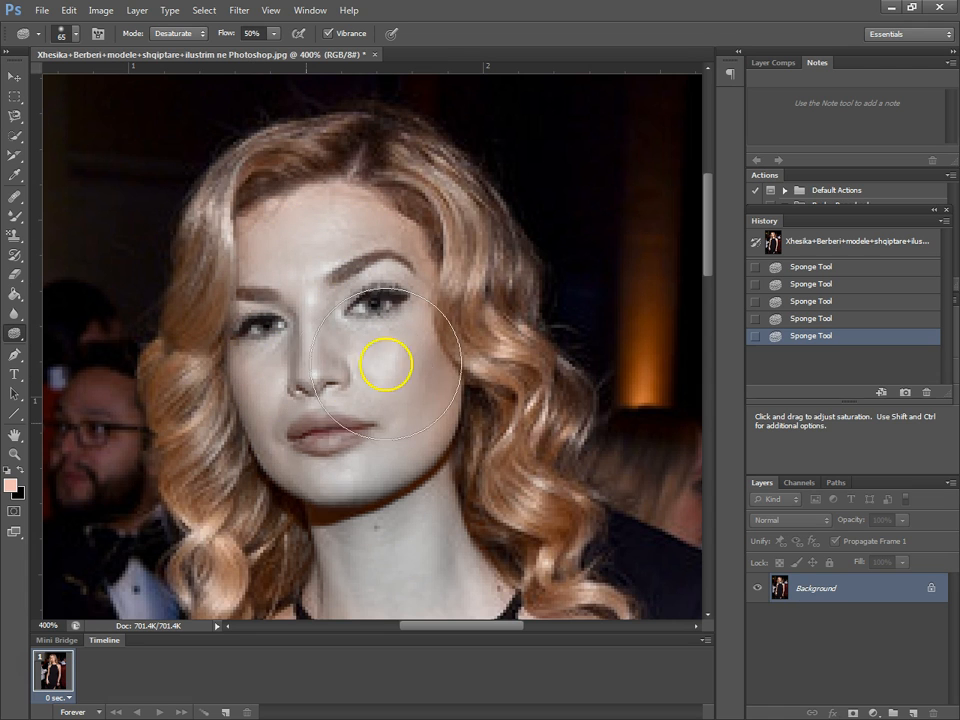
mouse_move(274, 443)
left_mouse_down()
mouse_move(314, 244)
mouse_move(271, 355)
mouse_move(290, 348)
mouse_move(225, 400)
left_mouse_up()
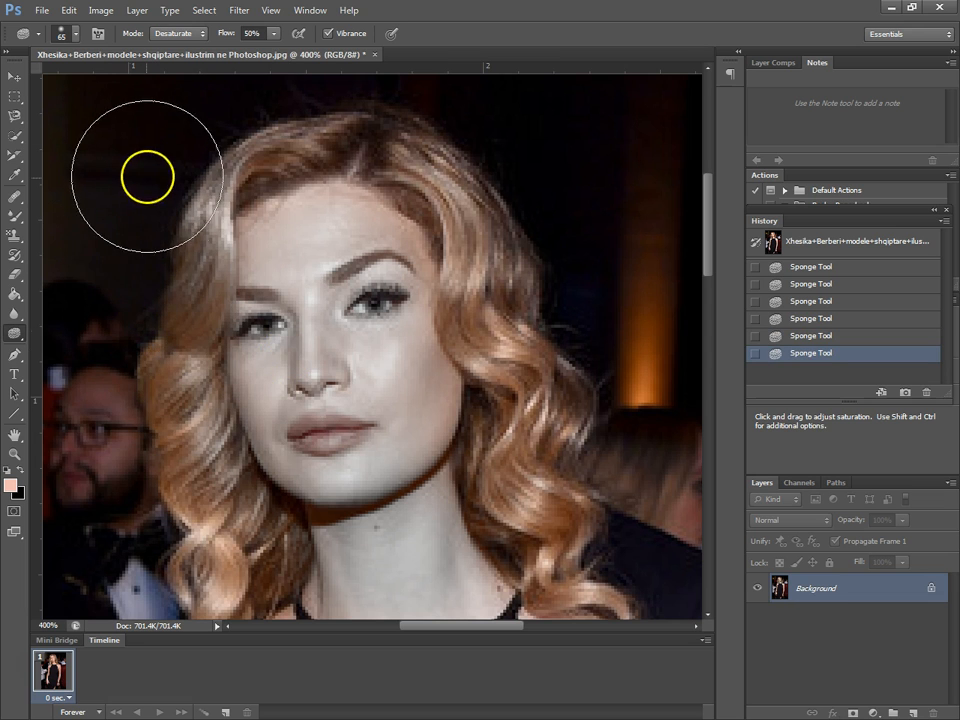
mouse_move(596, 385)
left_mouse_down()
mouse_move(615, 311)
mouse_move(617, 236)
mouse_move(634, 343)
mouse_move(604, 437)
mouse_move(602, 236)
mouse_move(585, 245)
left_mouse_up()
left_click_drag(351, 361, 360, 360)
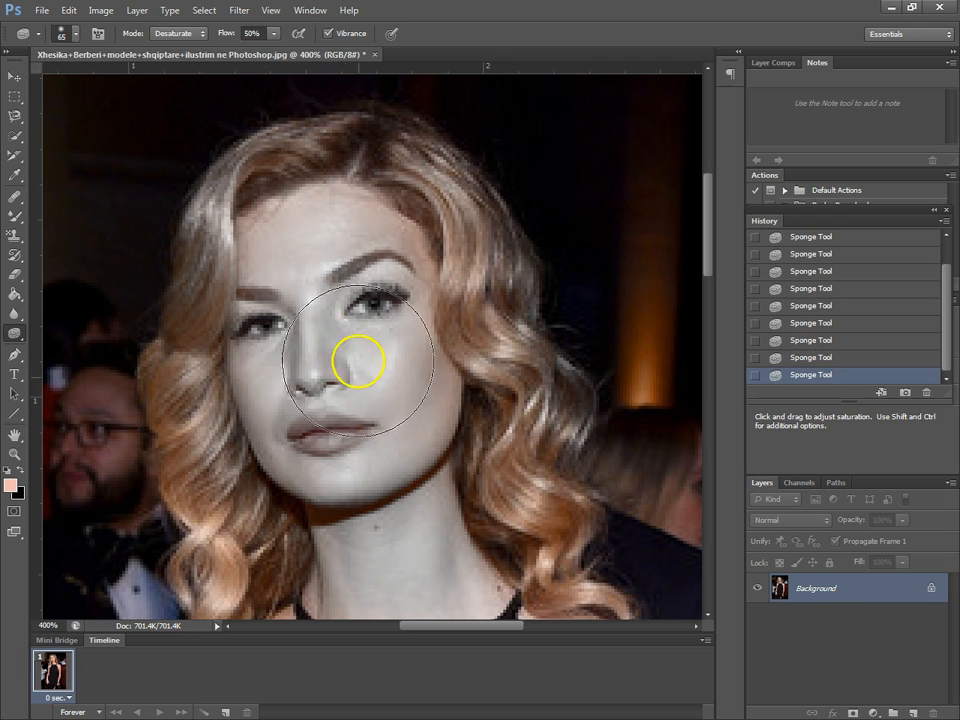
Desaturate the shoulder on the photo's left side and further tone down the face and hair with the Sponge tool
left_click_drag(710, 255, 711, 306)
mouse_move(220, 381)
left_mouse_down()
mouse_move(180, 439)
mouse_move(120, 489)
mouse_move(129, 531)
mouse_move(100, 400)
left_mouse_up()
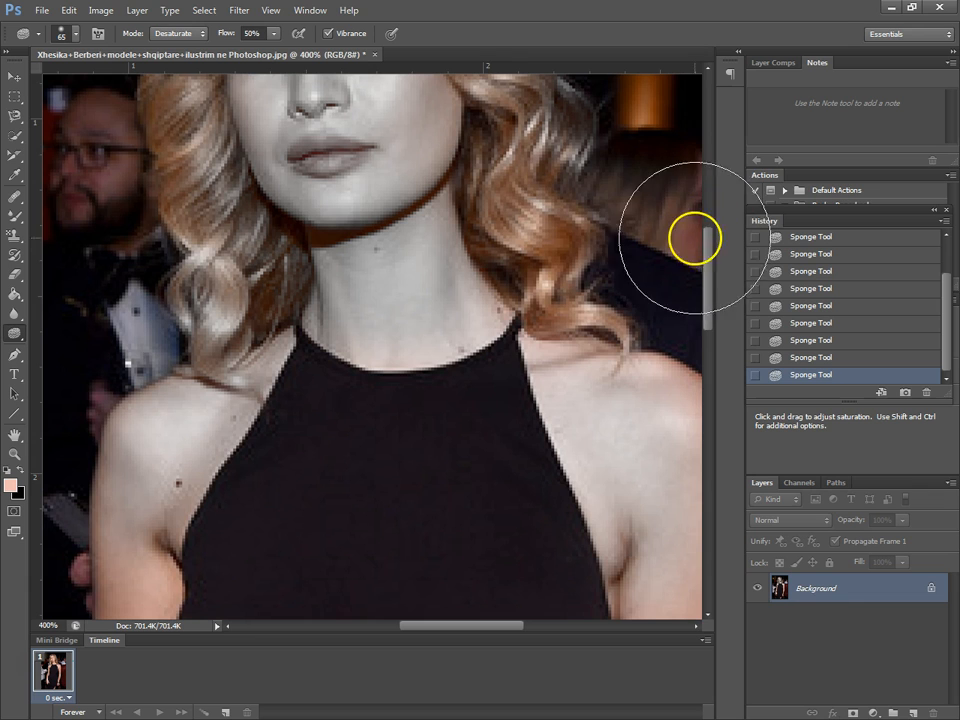
left_click_drag(707, 251, 707, 208)
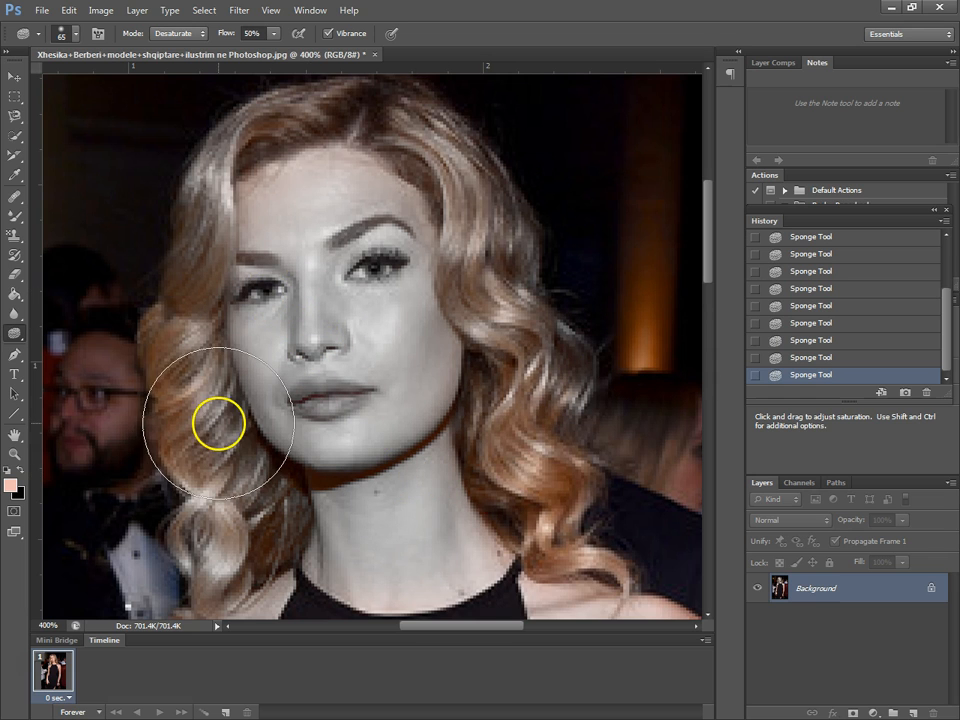
left_click(20, 337)
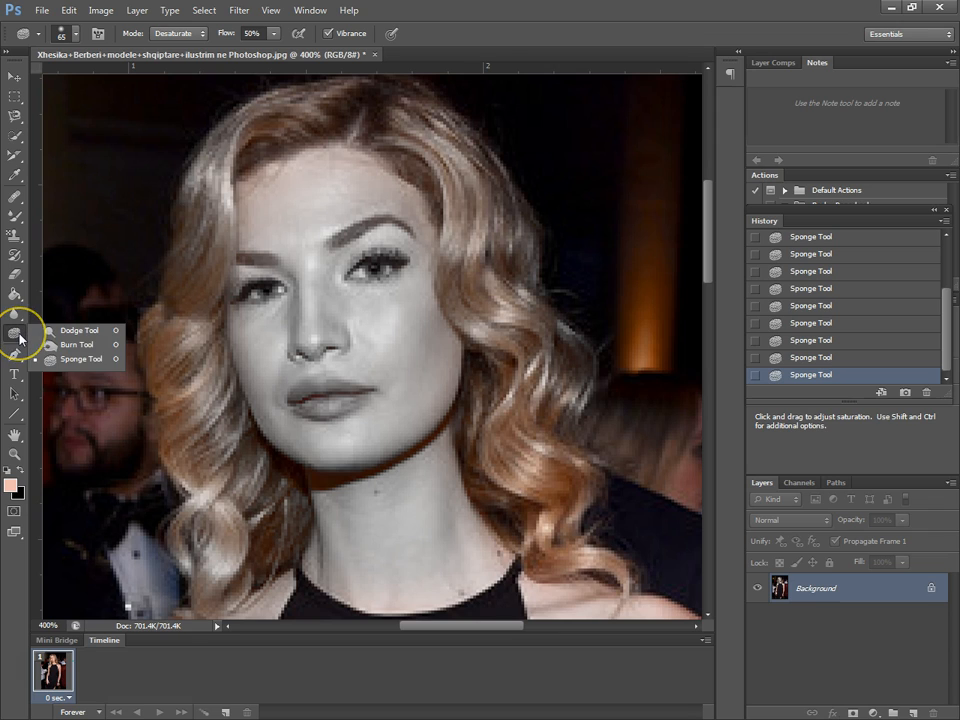